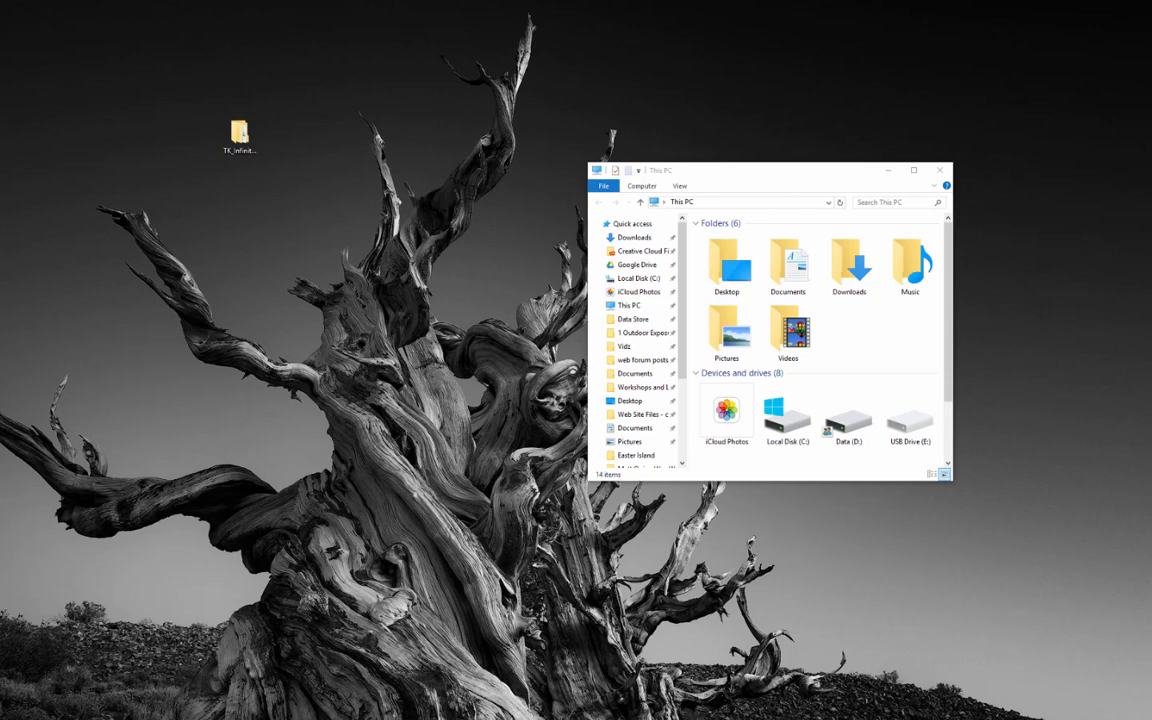
Step: Open the plug-ins folder at C: > Program Files > Common Files > Adobe > Plug-Ins > CC
double_click(785, 430)
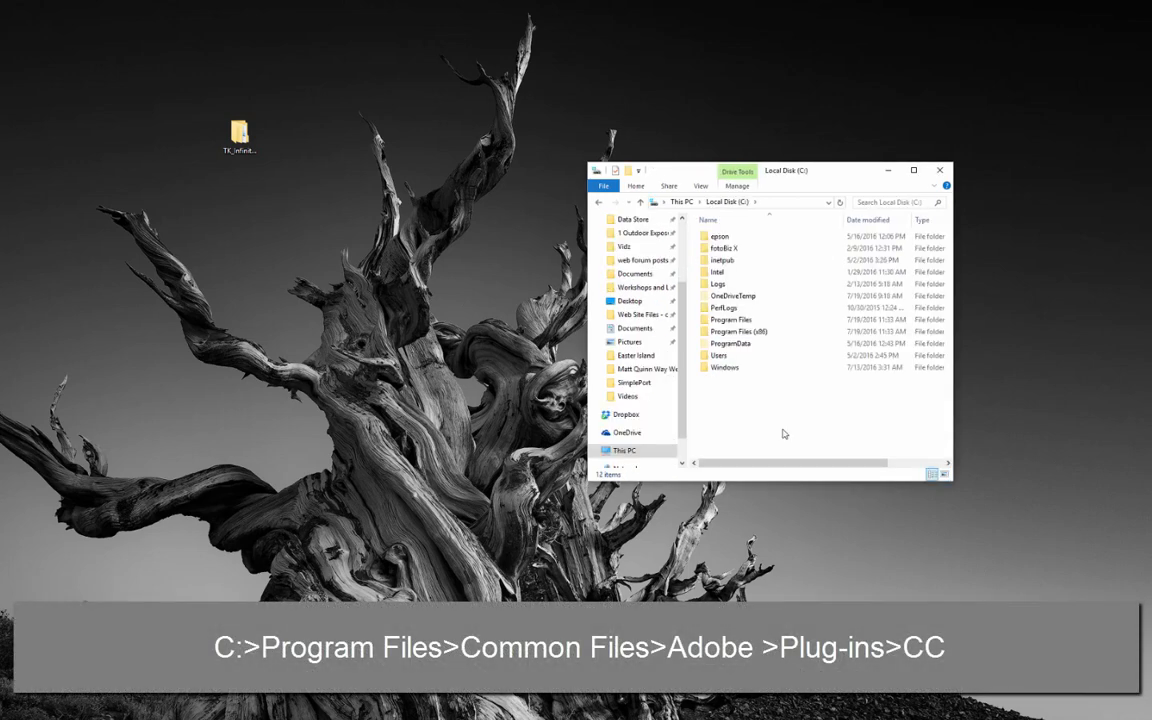
left_click(742, 320)
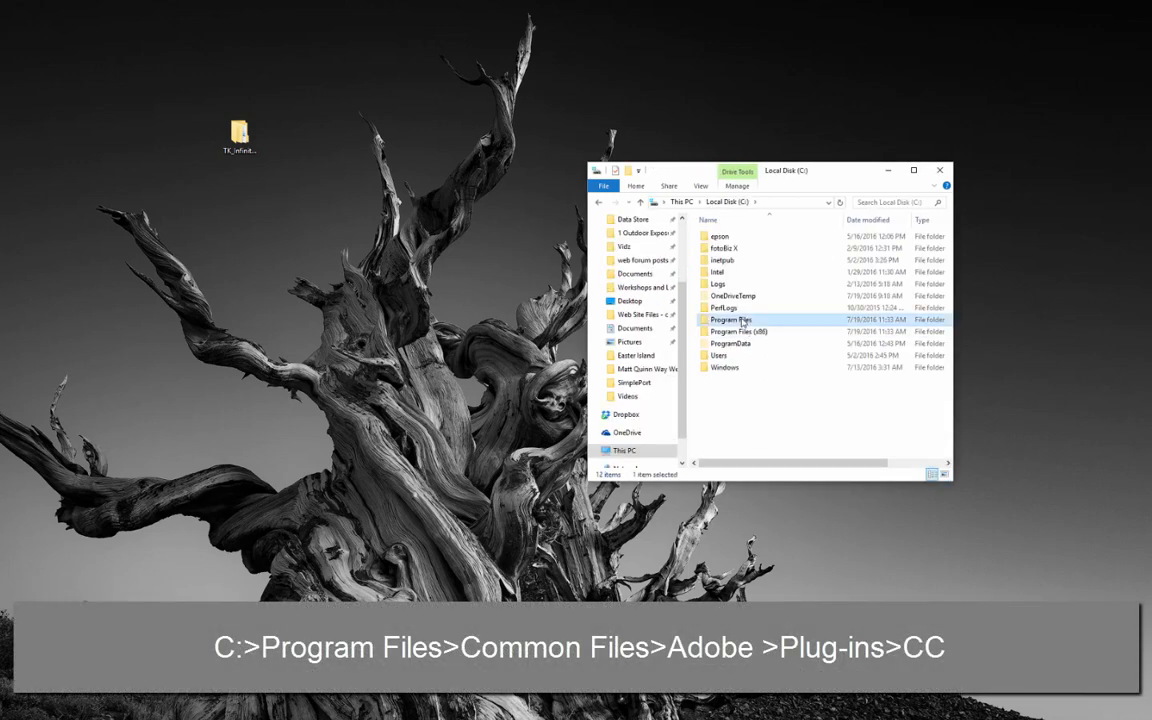
double_click(742, 320)
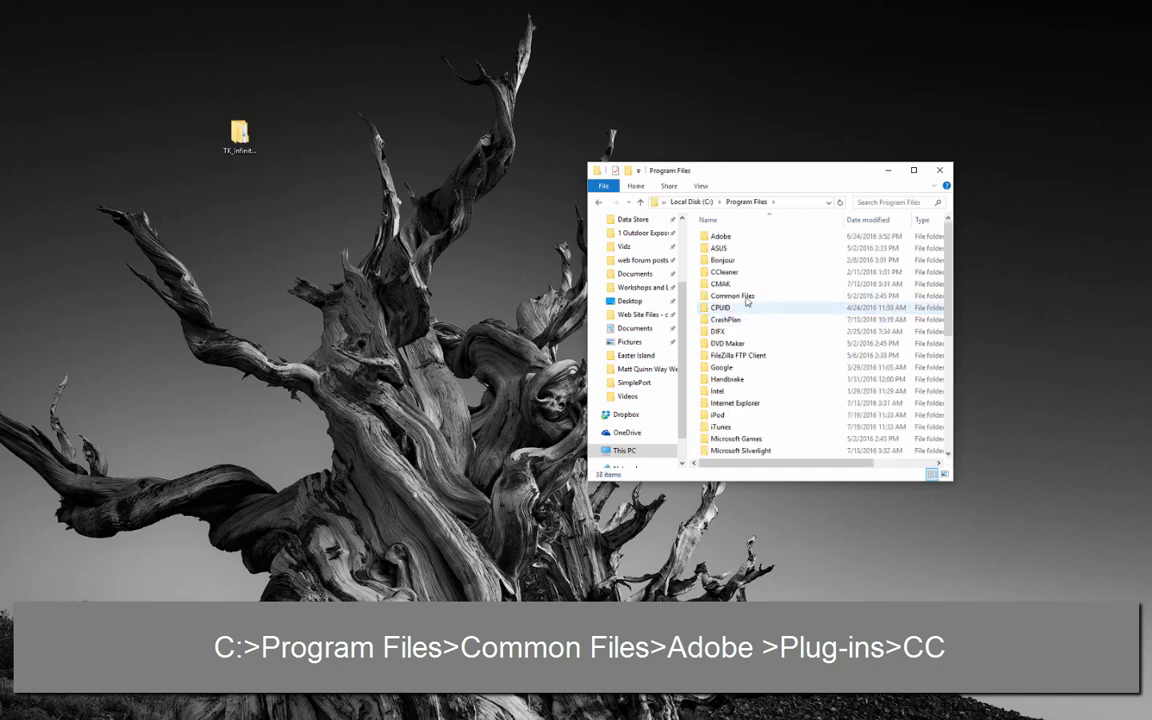
double_click(733, 296)
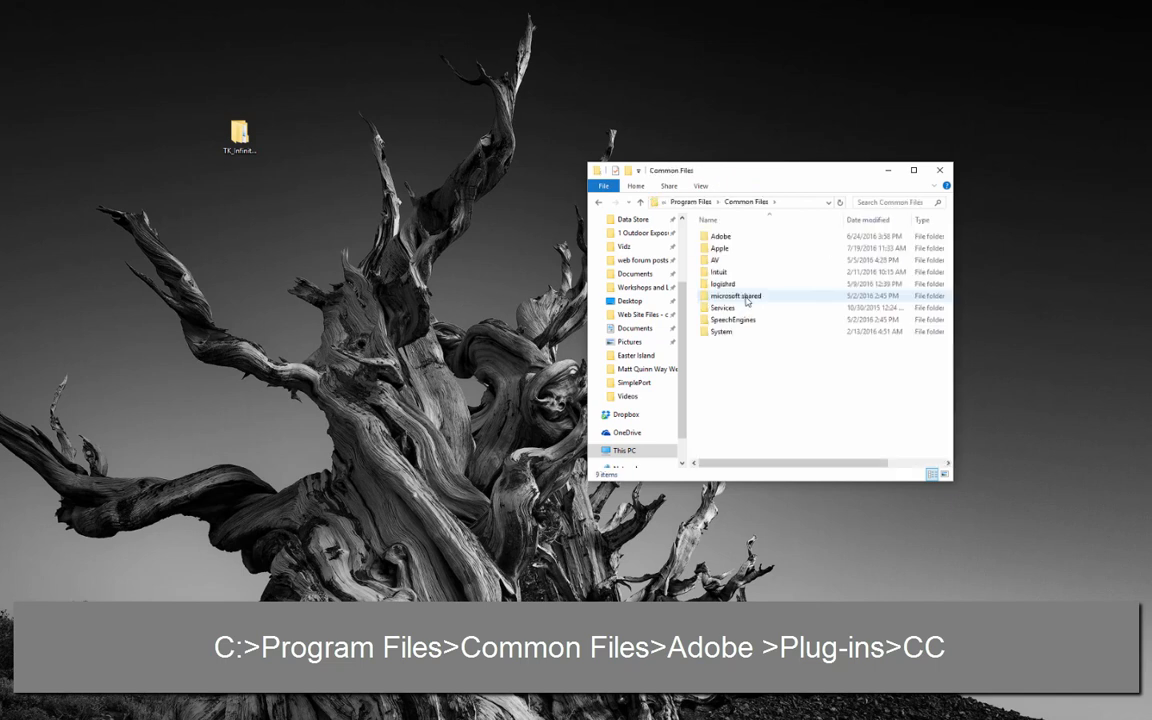
double_click(723, 238)
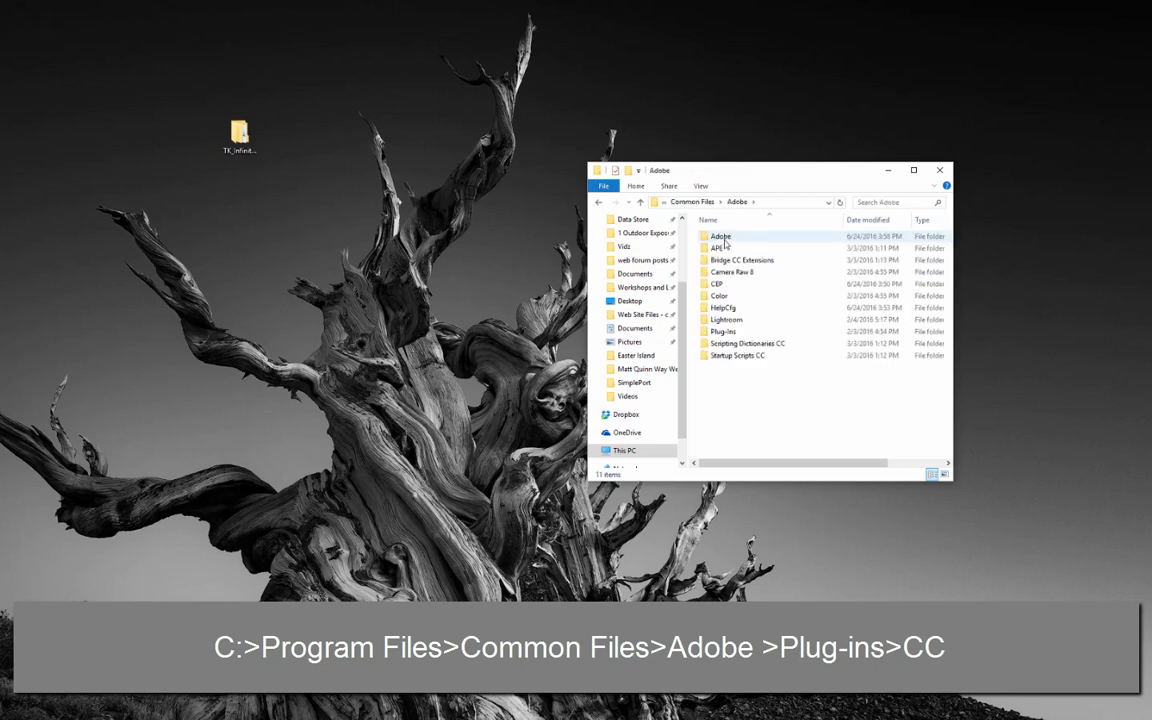
double_click(726, 332)
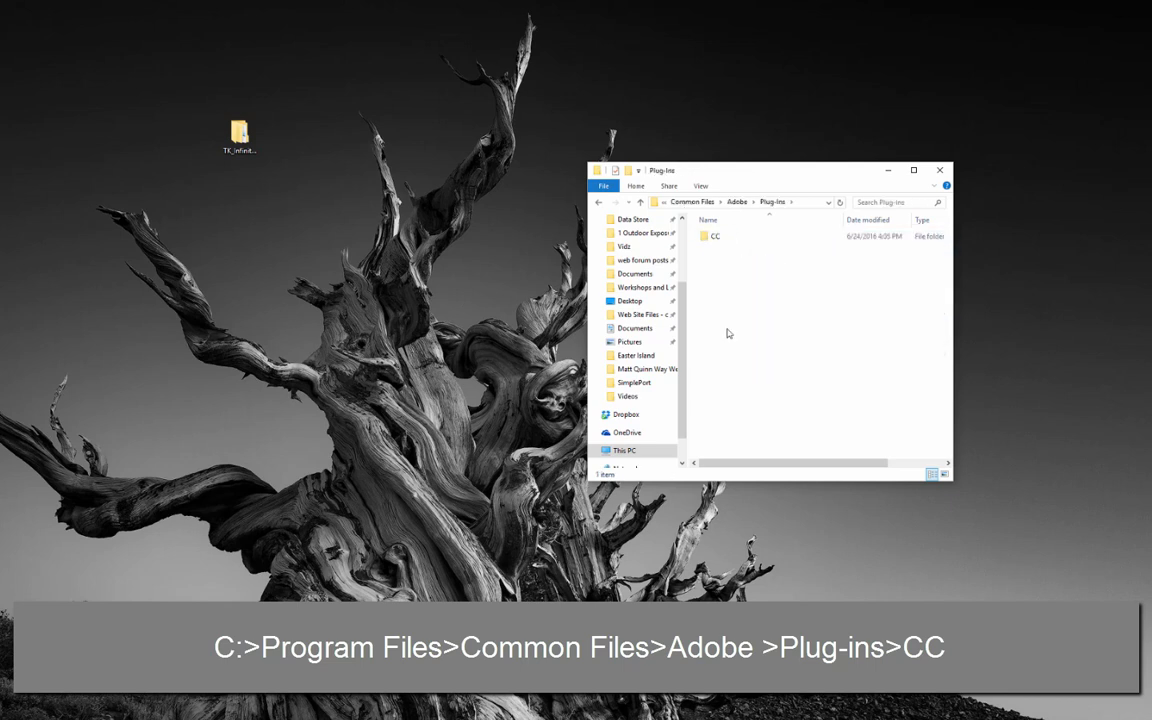
double_click(709, 238)
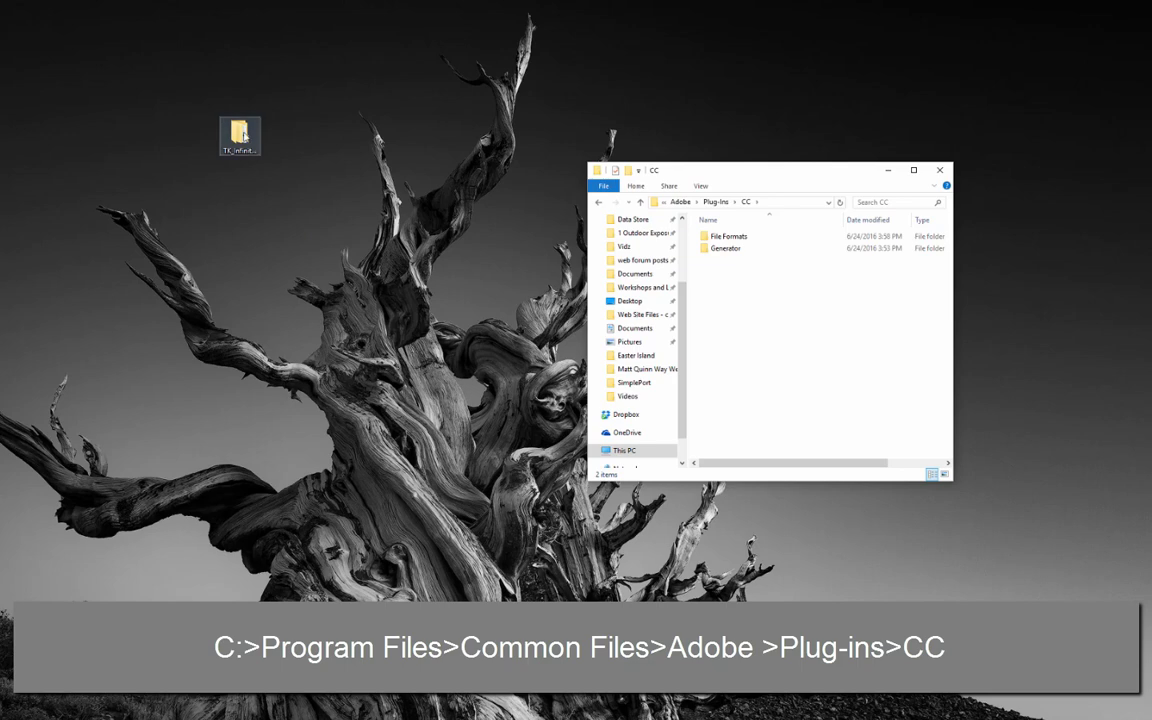
Step: Copy the TK Infinity Mask 1 PS file from the desktop panel folder's Installation for Windows subfolder into CC, granting administrator permission
double_click(241, 133)
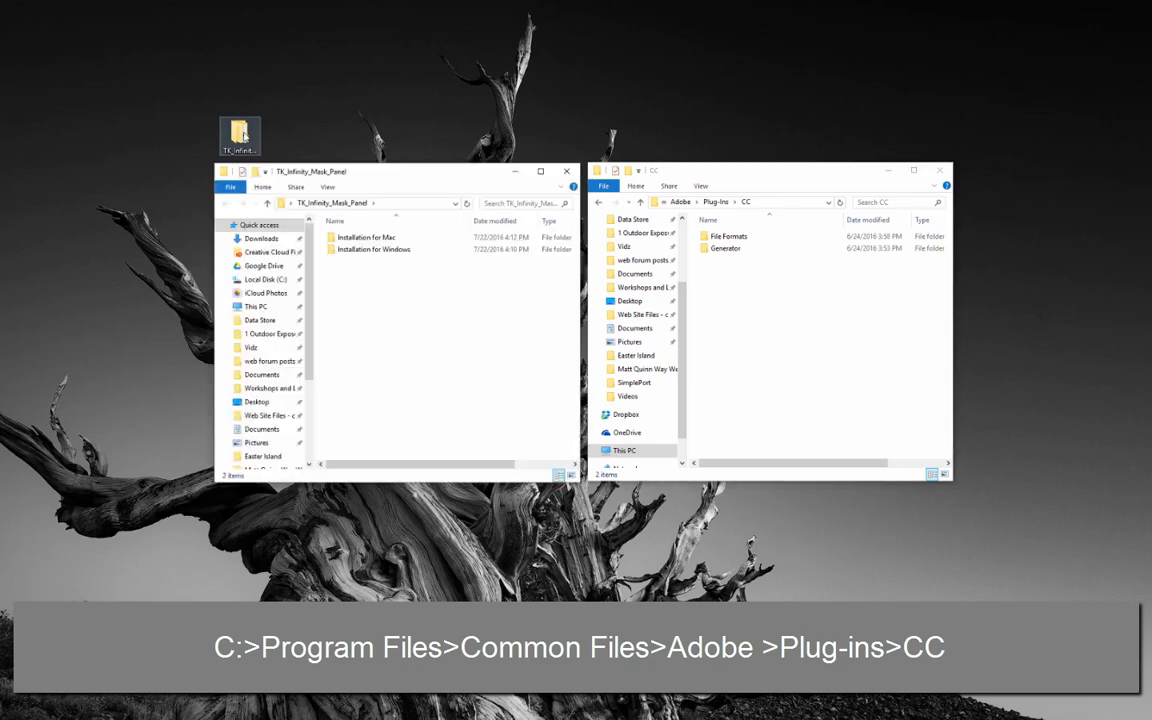
double_click(371, 251)
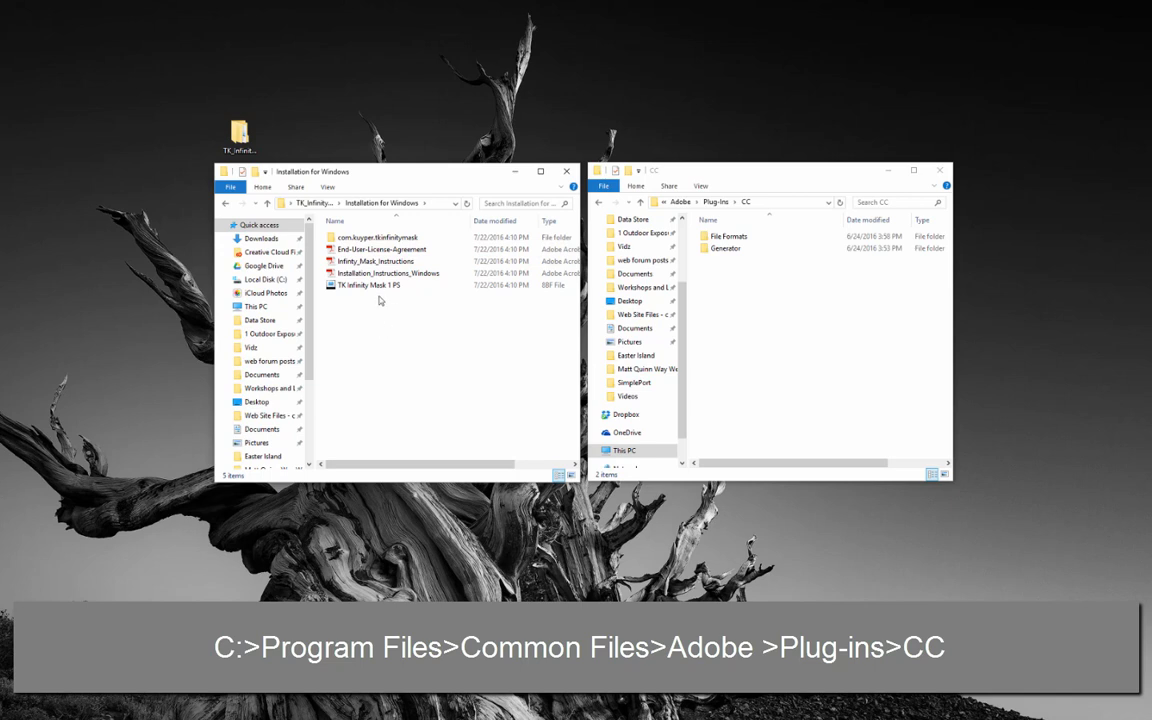
left_click_drag(336, 287, 741, 299)
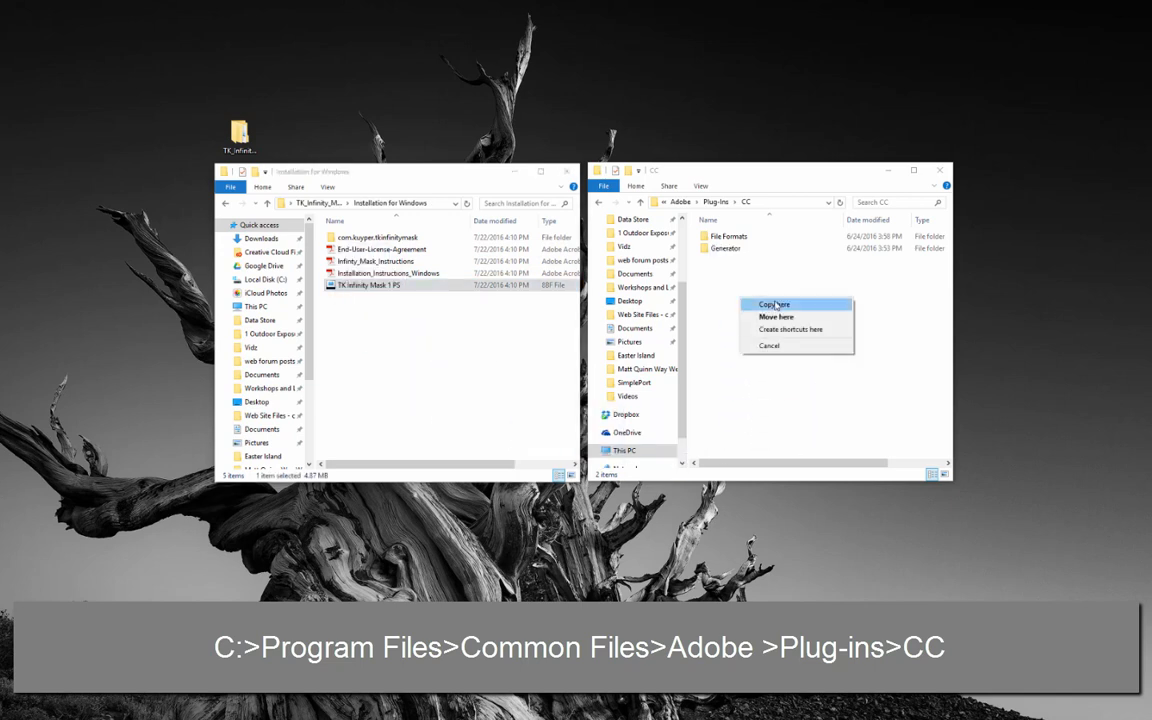
left_click(775, 304)
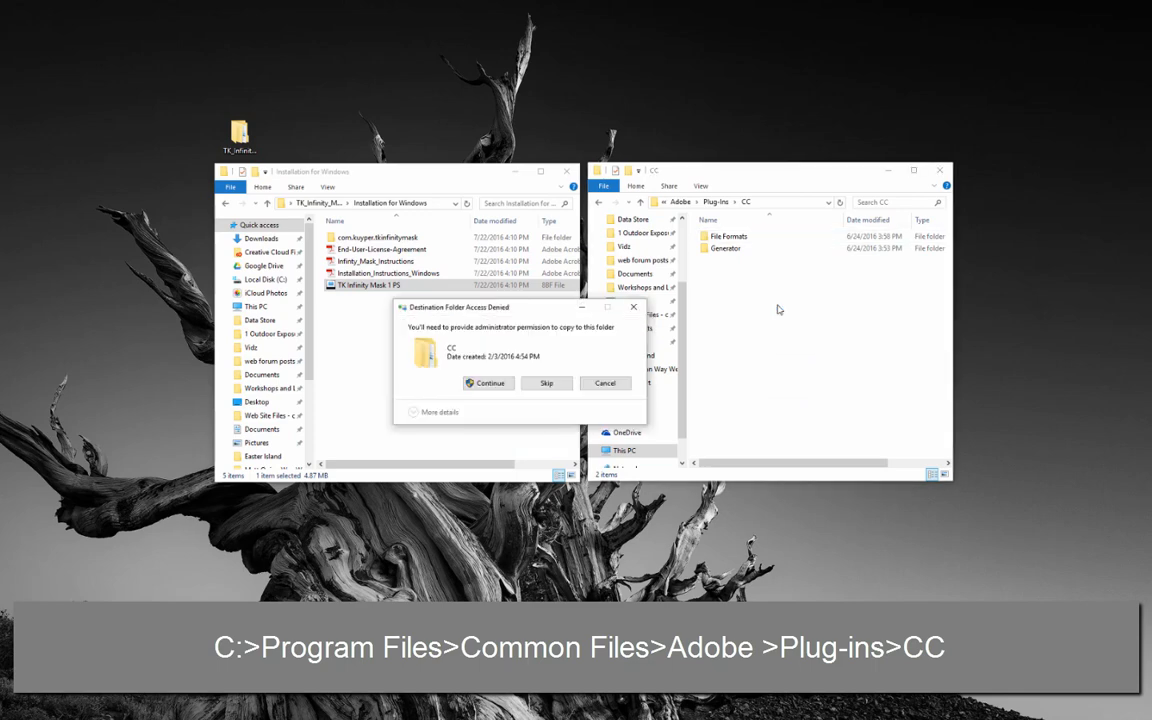
left_click(488, 383)
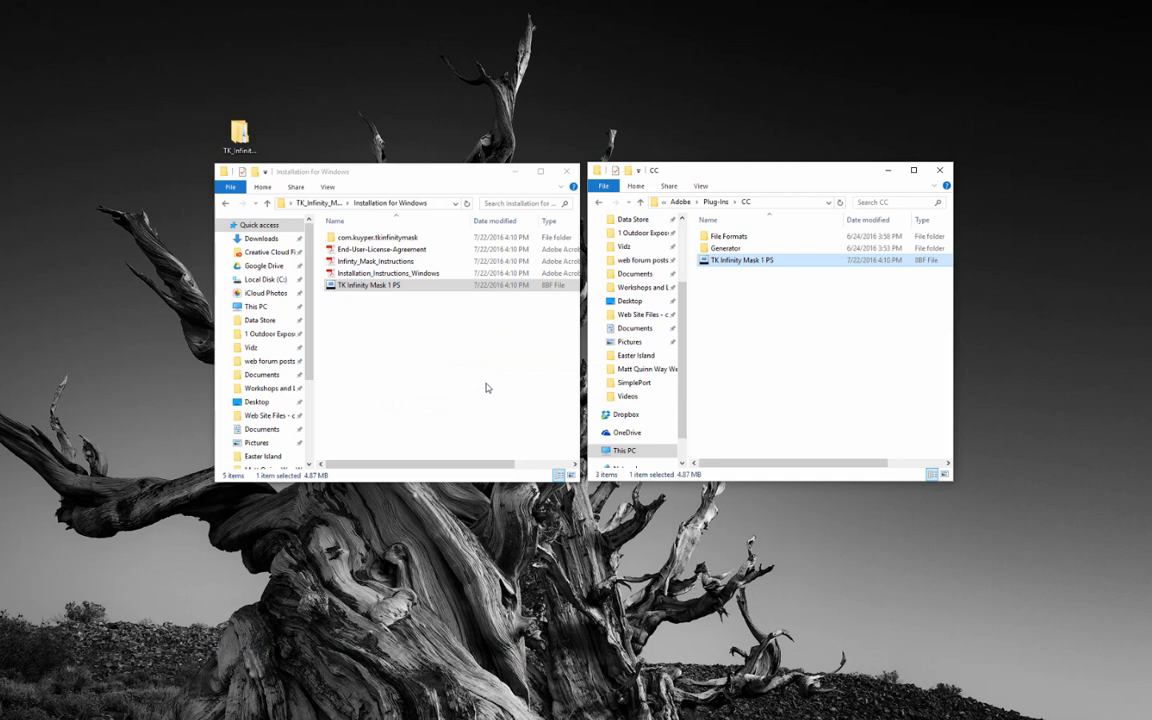
Step: View the contents of the Installation for Mac folder in TK_Infinity_Mask_Panel
left_click(224, 204)
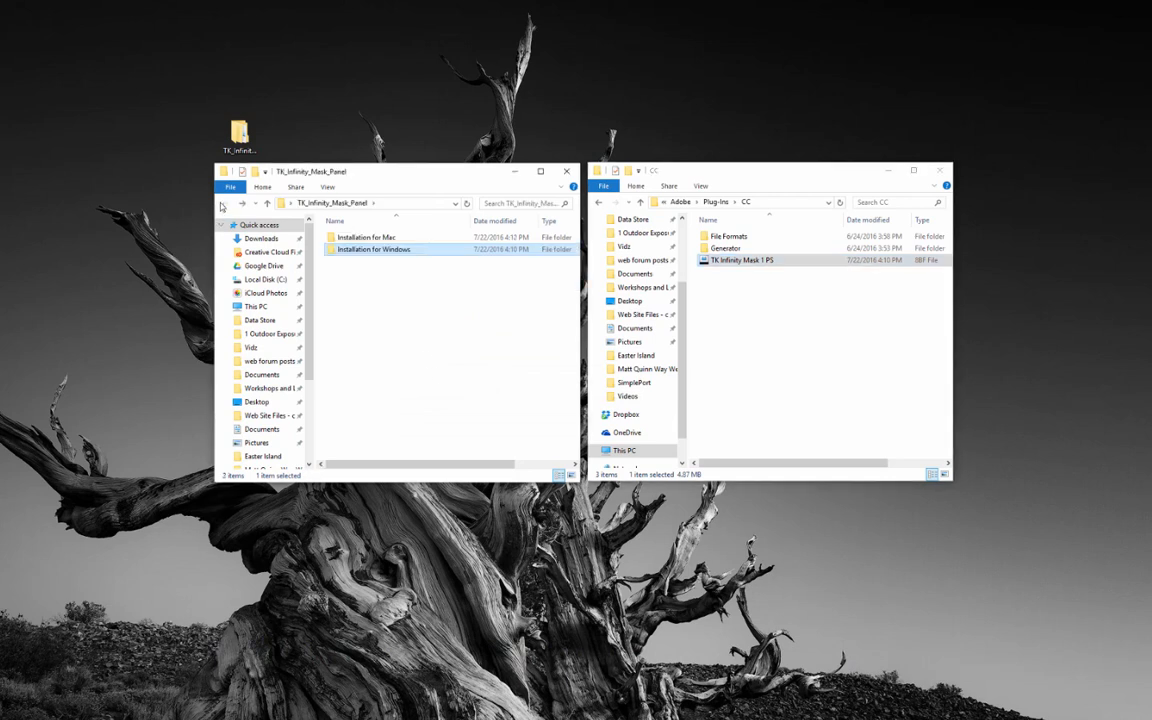
double_click(365, 239)
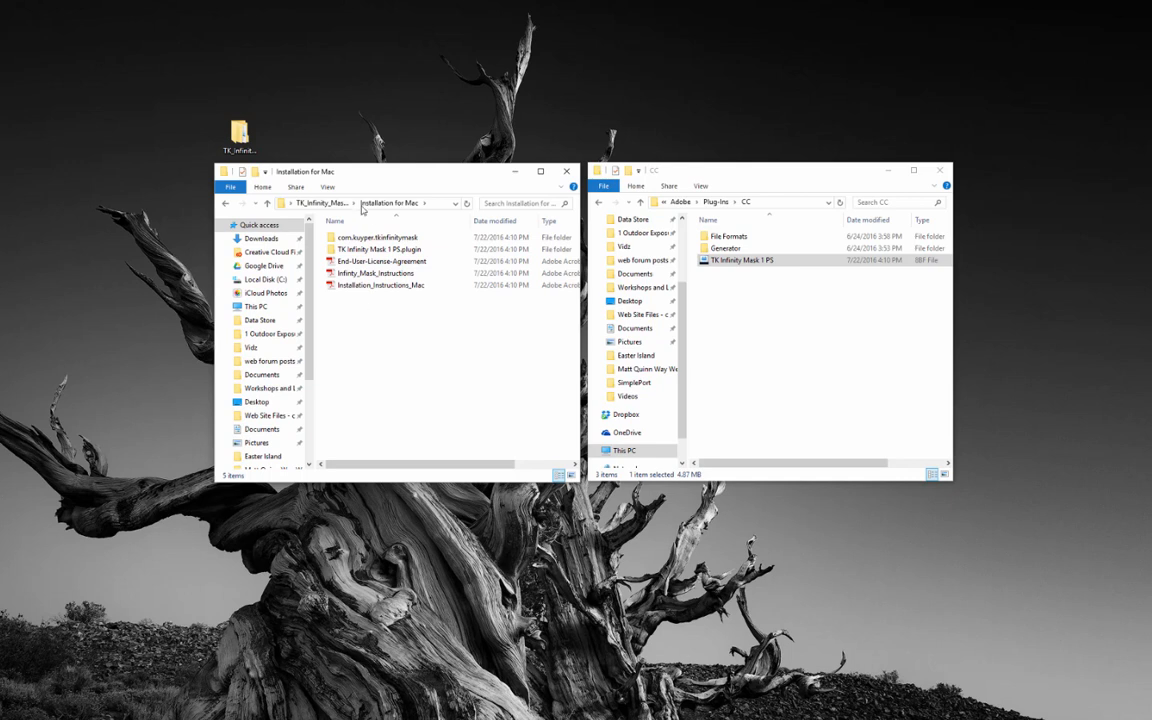
Step: In the window showing CC, open C: > Program Files (x86) > Common Files > Adobe > CEP > extensions
left_click(620, 452)
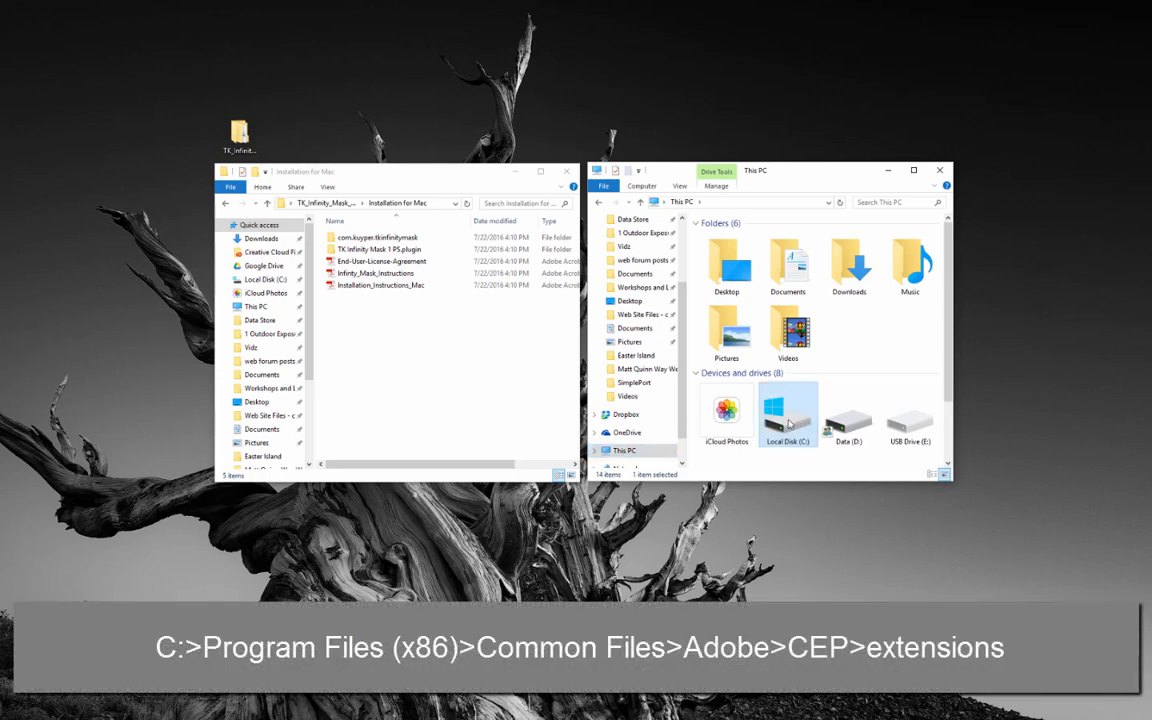
double_click(785, 412)
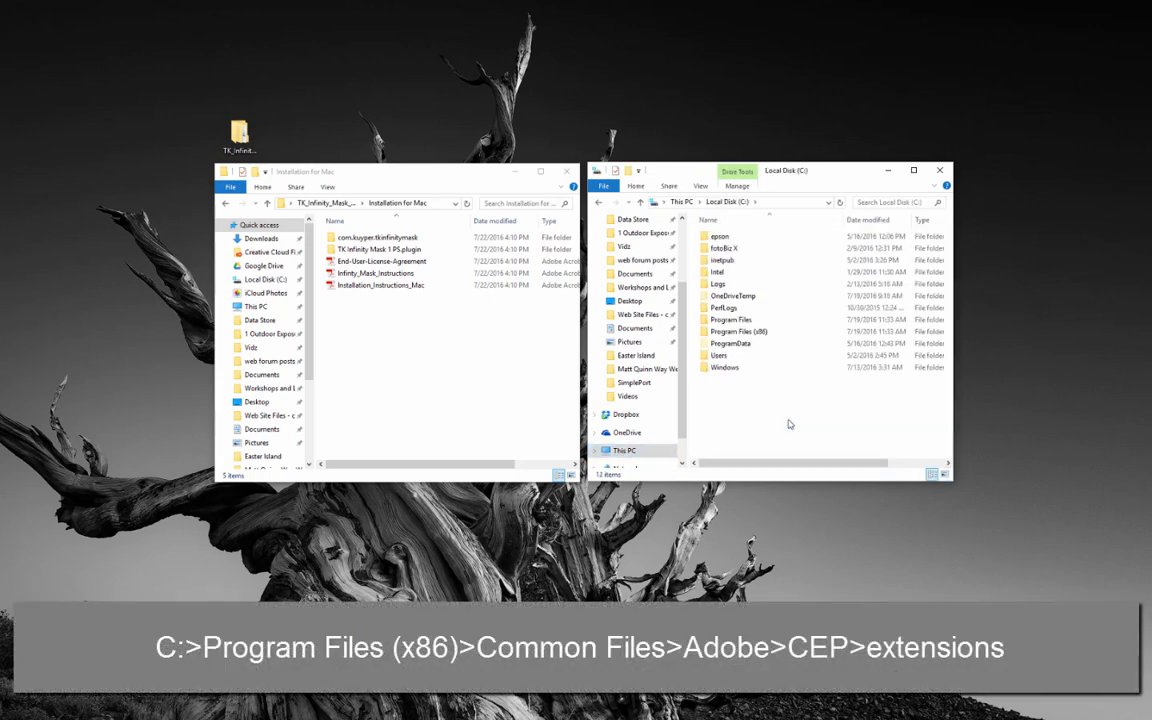
double_click(740, 331)
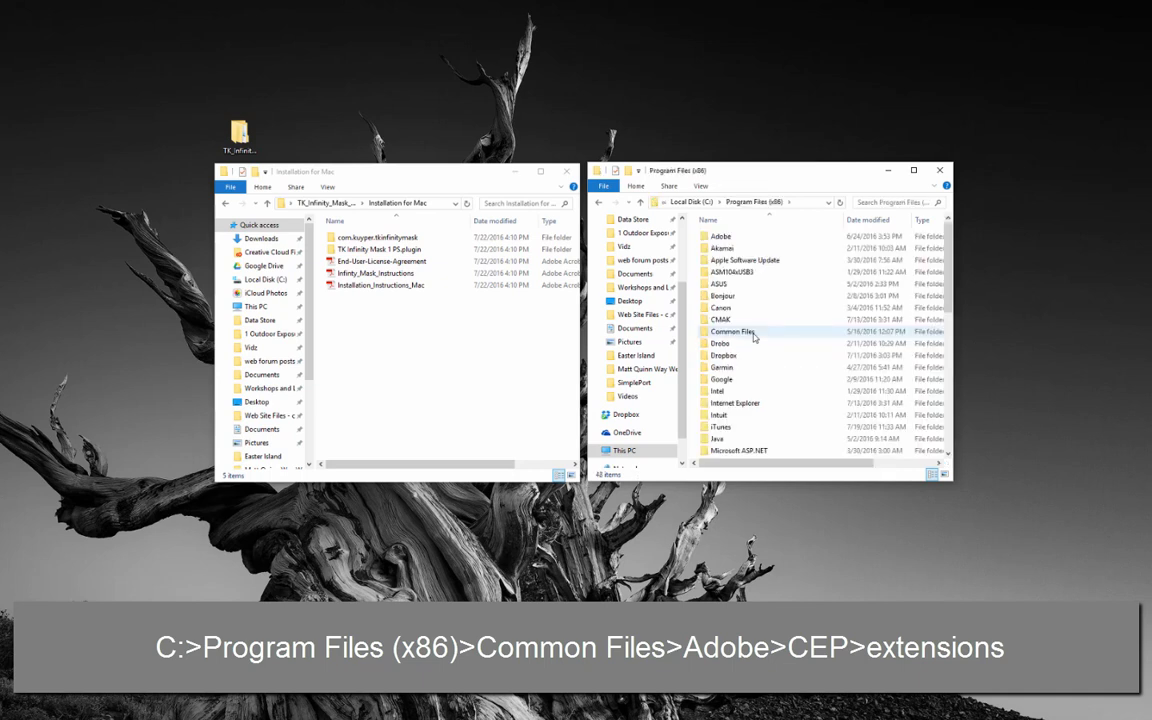
double_click(740, 331)
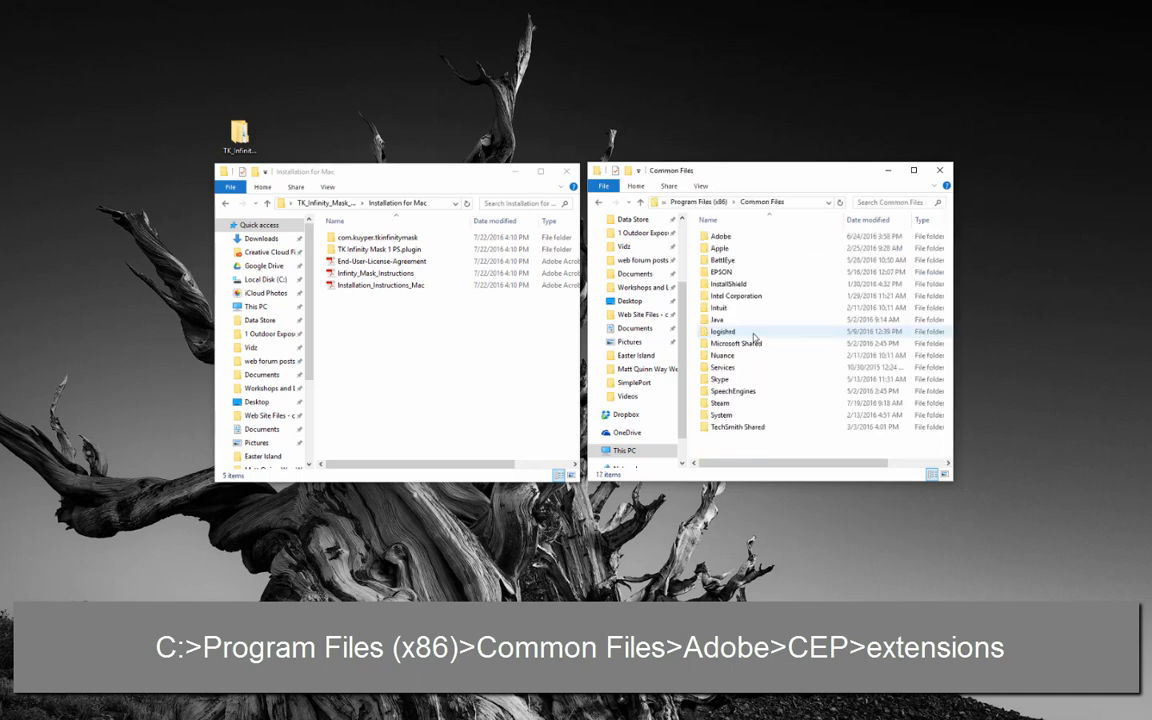
double_click(727, 237)
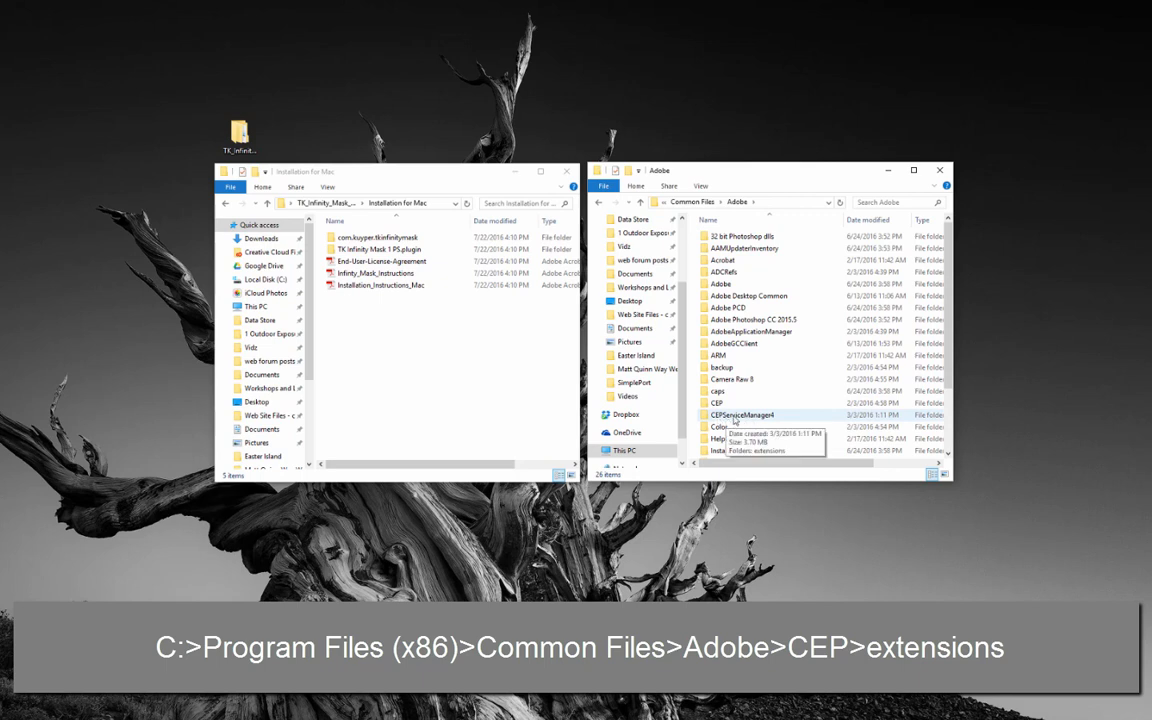
double_click(717, 404)
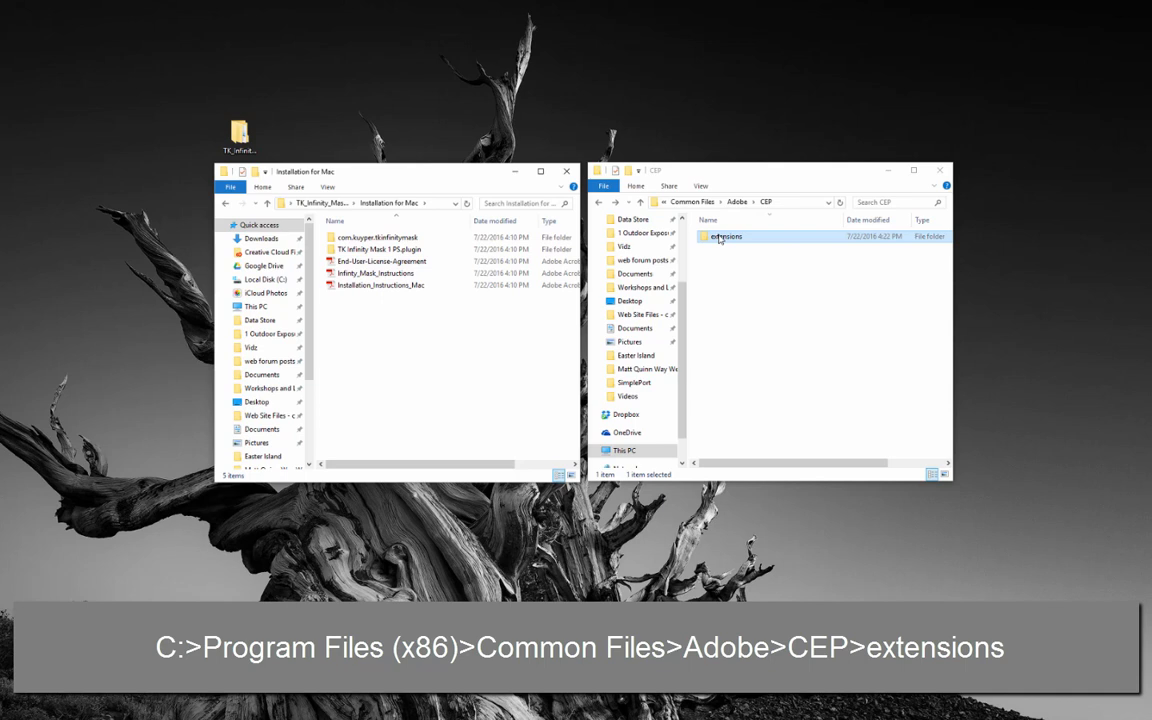
double_click(718, 237)
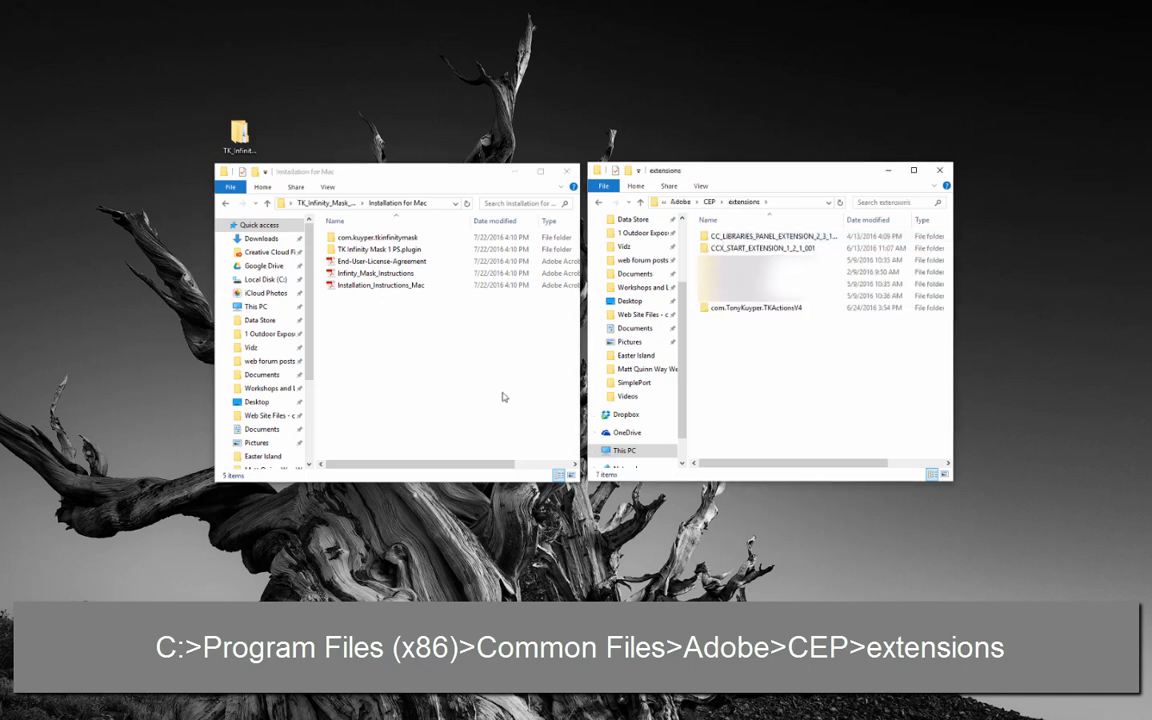
Step: Copy the com.kuyper.tkinfinitymask folder from Installation for Windows into the extensions folder, granting administrator permission
left_click(227, 204)
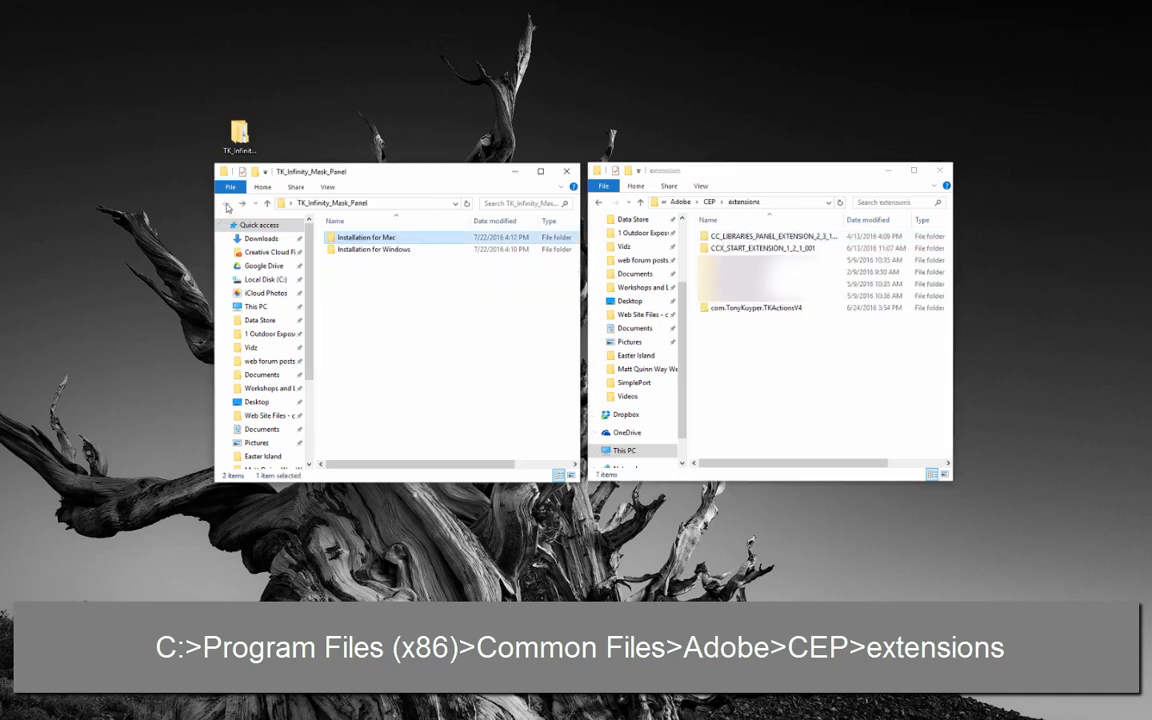
double_click(376, 249)
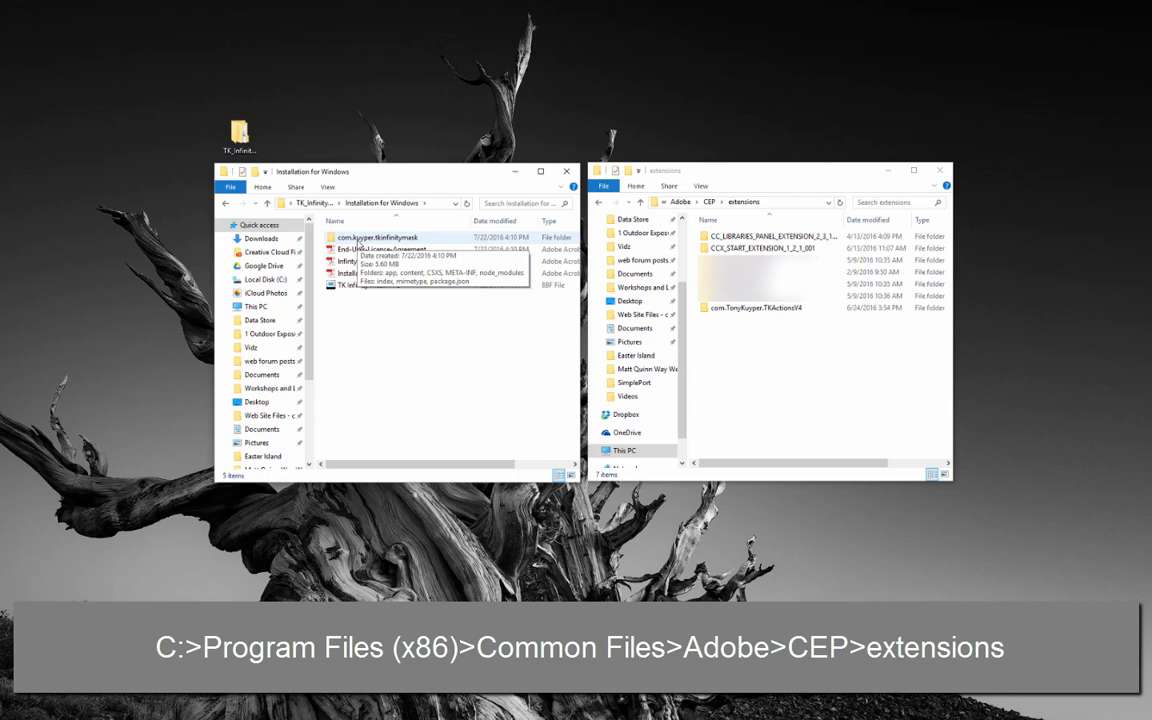
left_click_drag(357, 243, 745, 380)
left_click(768, 383)
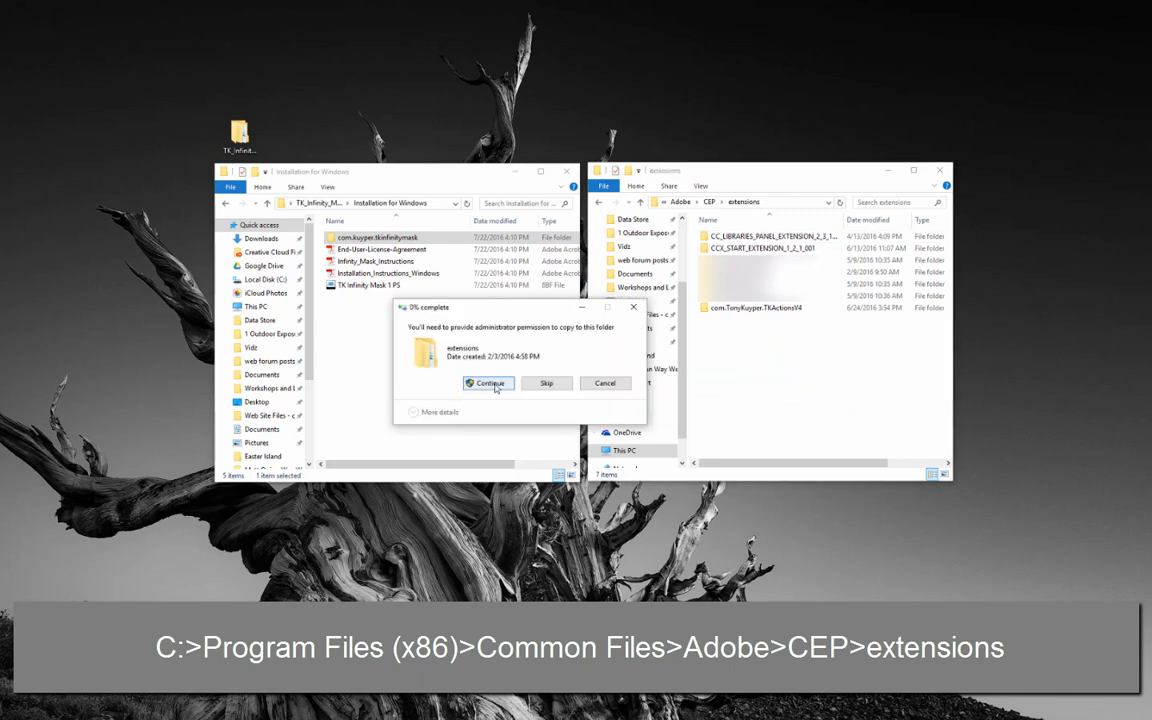
left_click(490, 383)
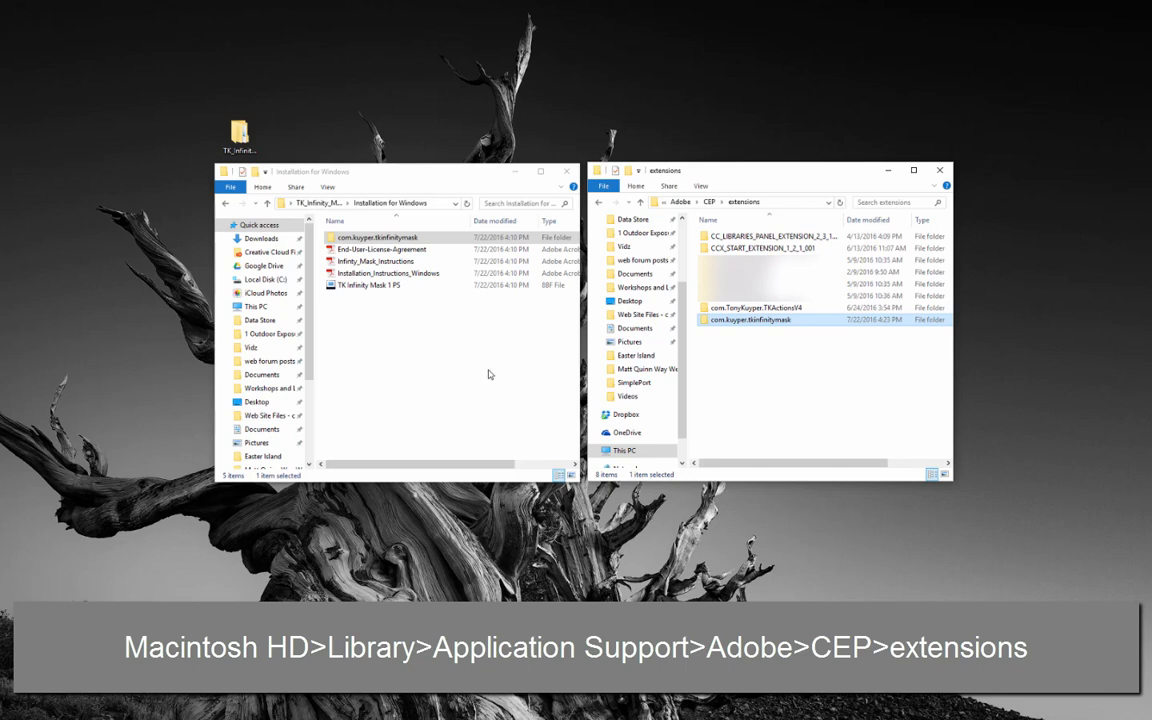
Step: Check the Installation for Mac folder for its com.kuyper.tkinfinitymask folder, and close both folder windows
left_click(225, 203)
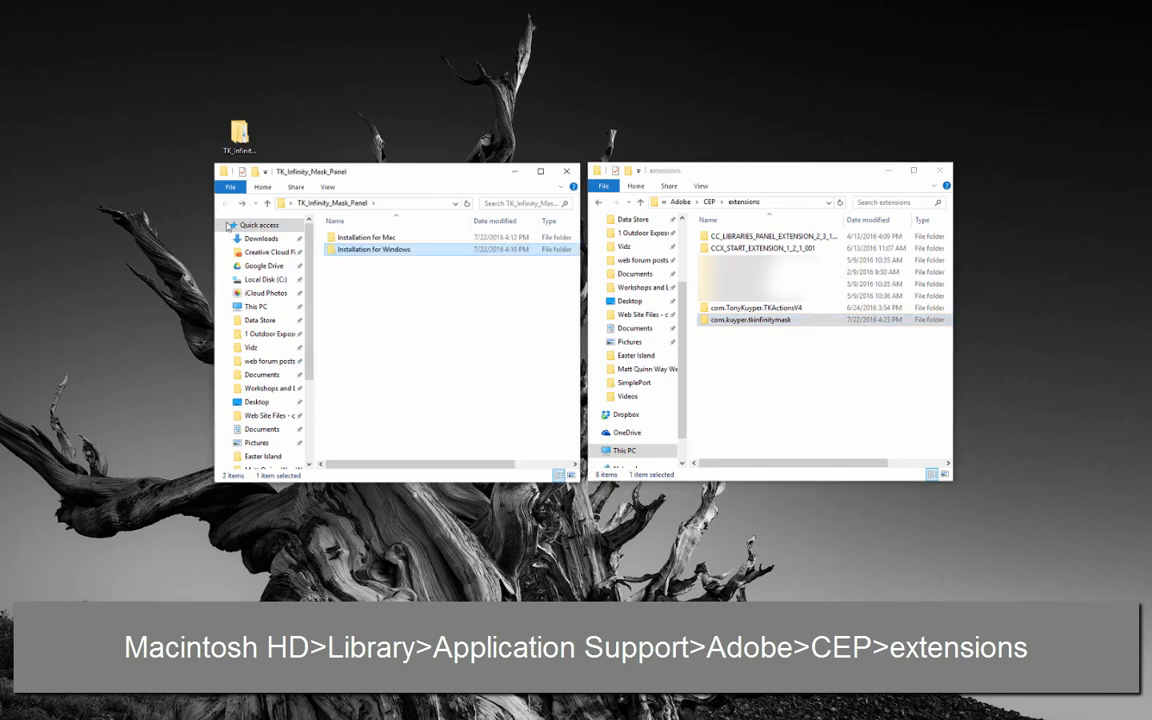
double_click(361, 237)
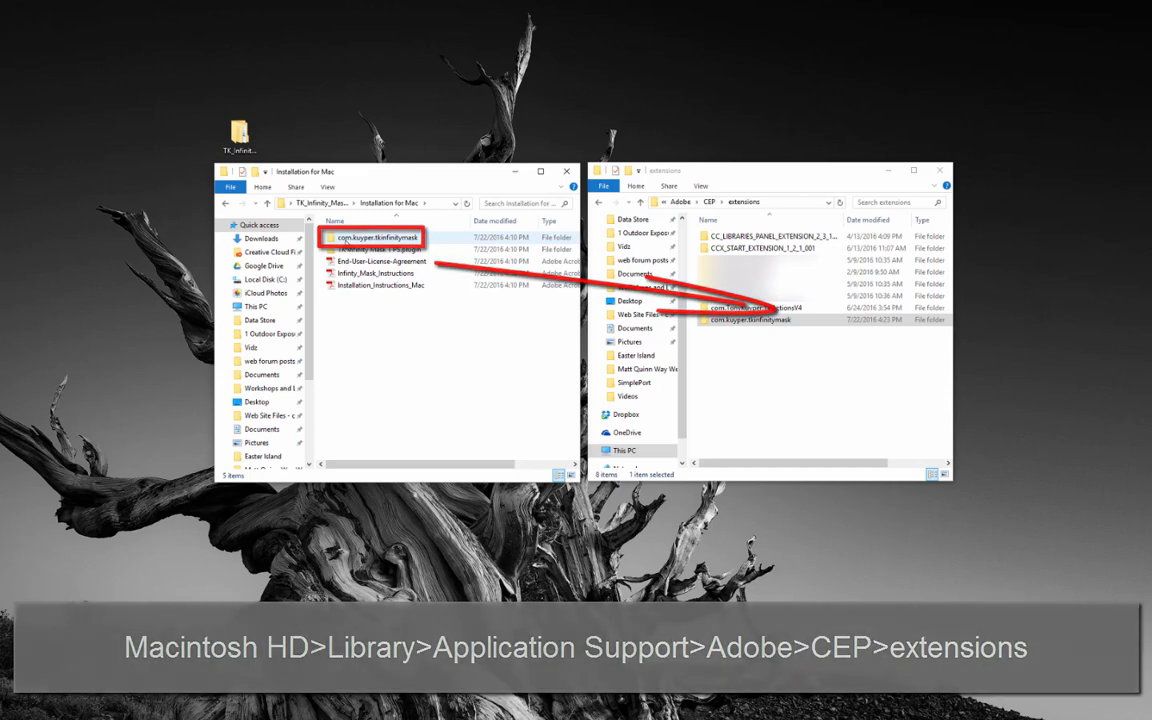
left_click(940, 172)
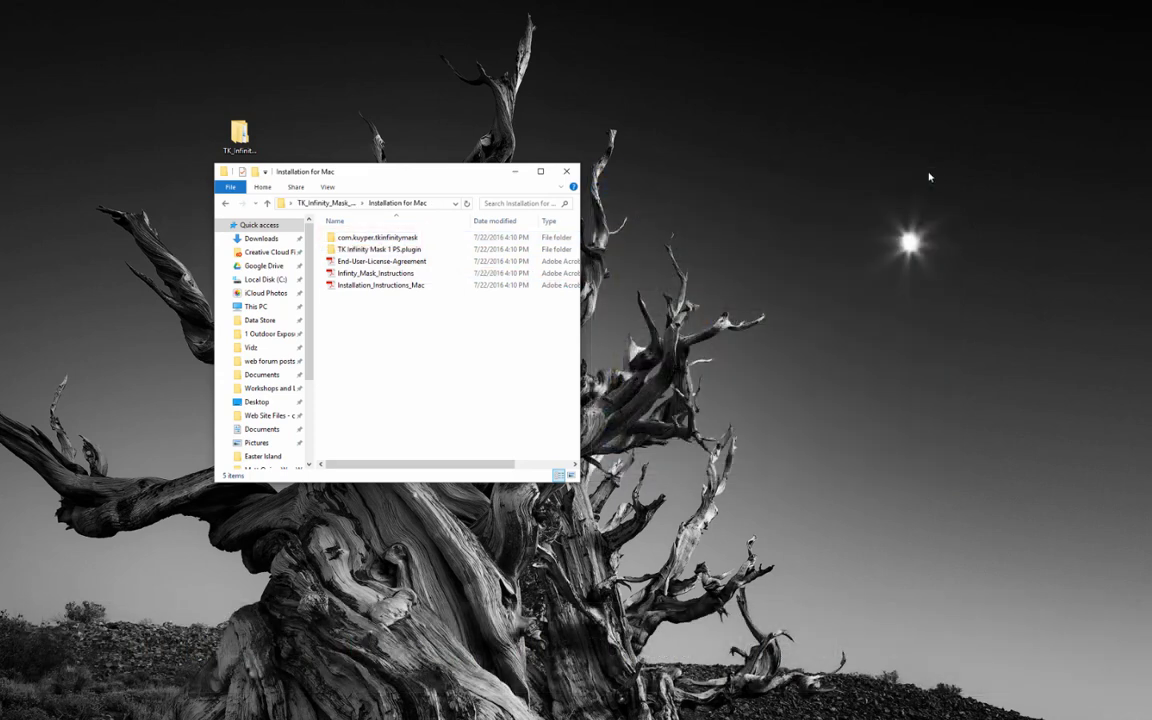
left_click(567, 173)
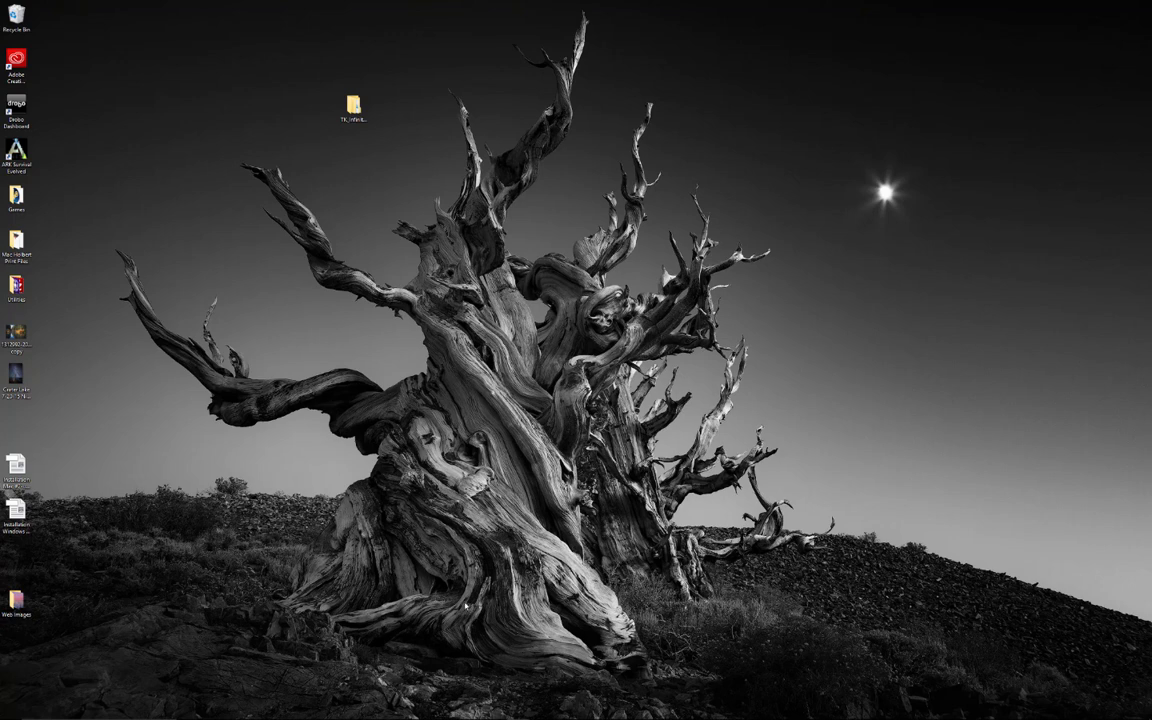
Step: Switch to Photoshop, open the TK Infinity Mask extension panel and dock it above the TKActionsV4 panel
mouse_move(458, 716)
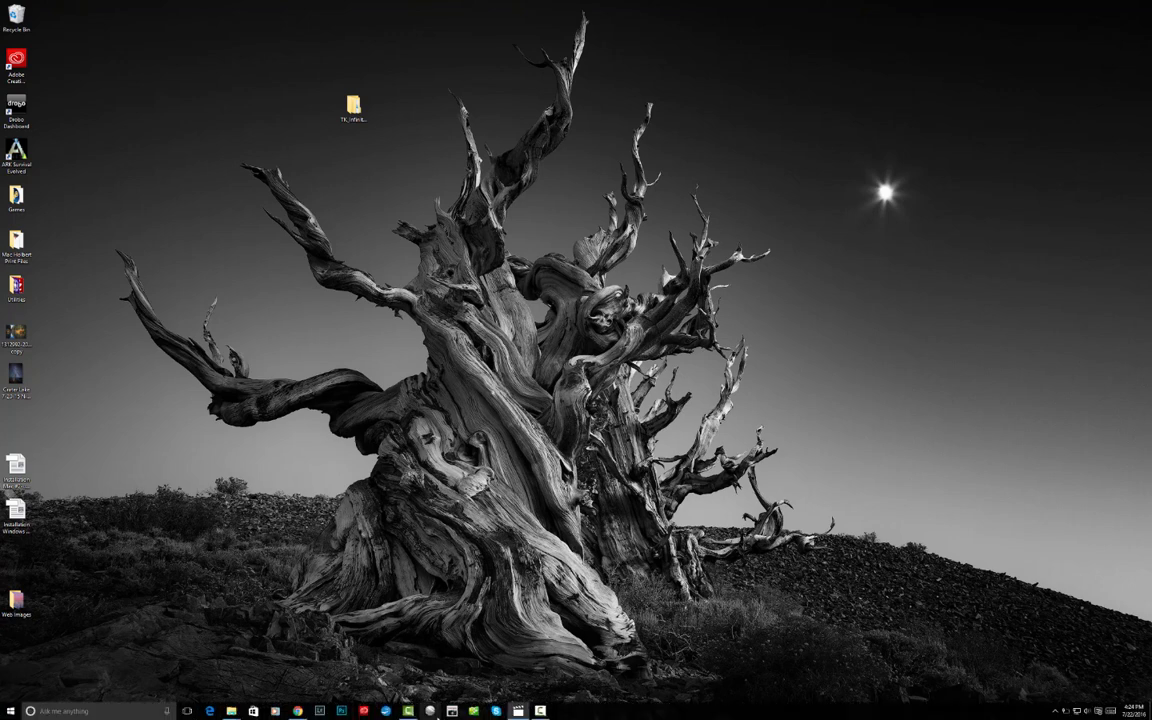
left_click(342, 711)
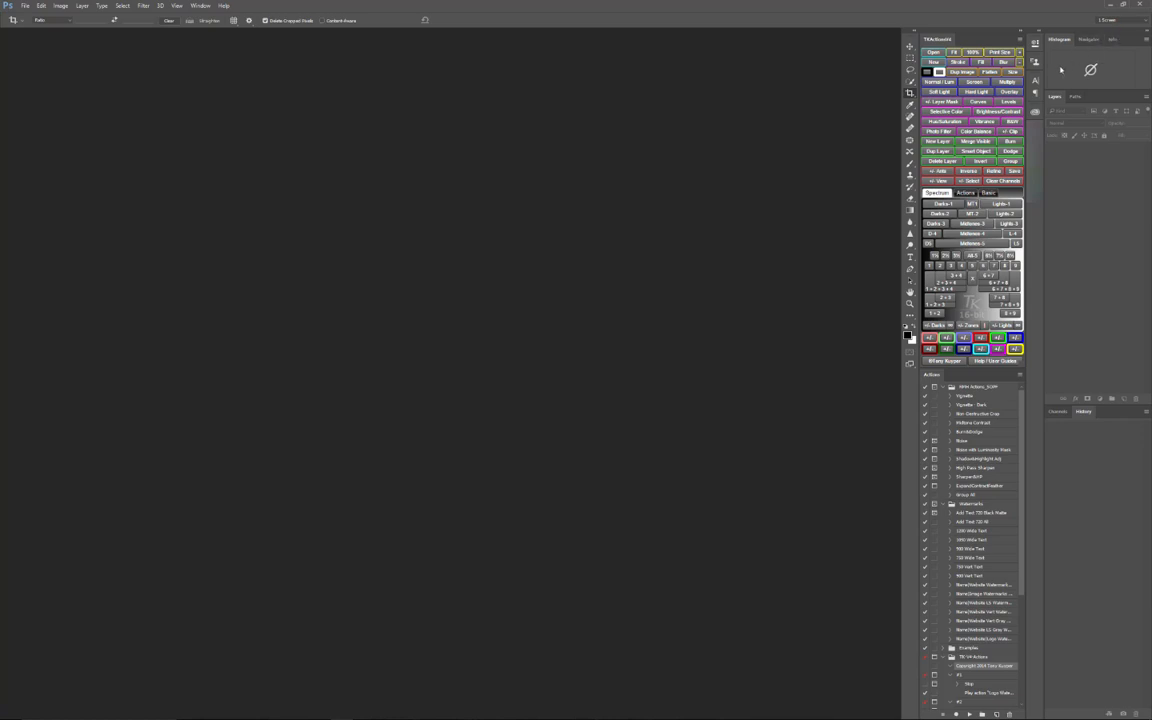
left_click(207, 6)
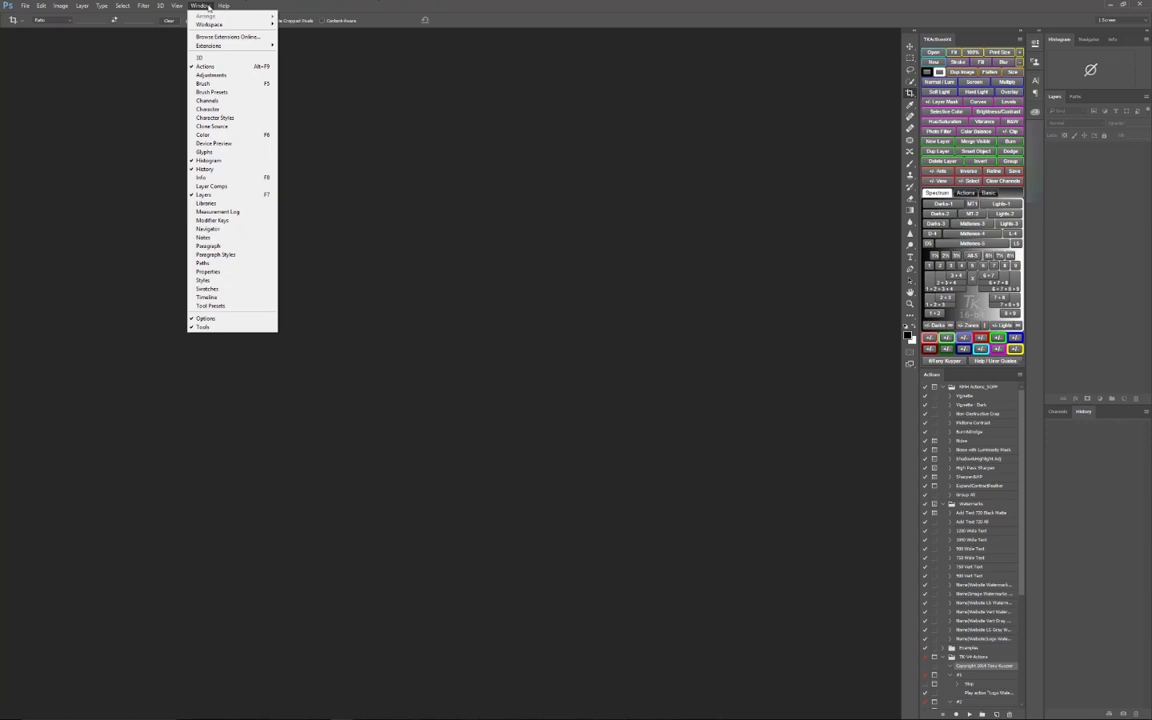
mouse_move(211, 47)
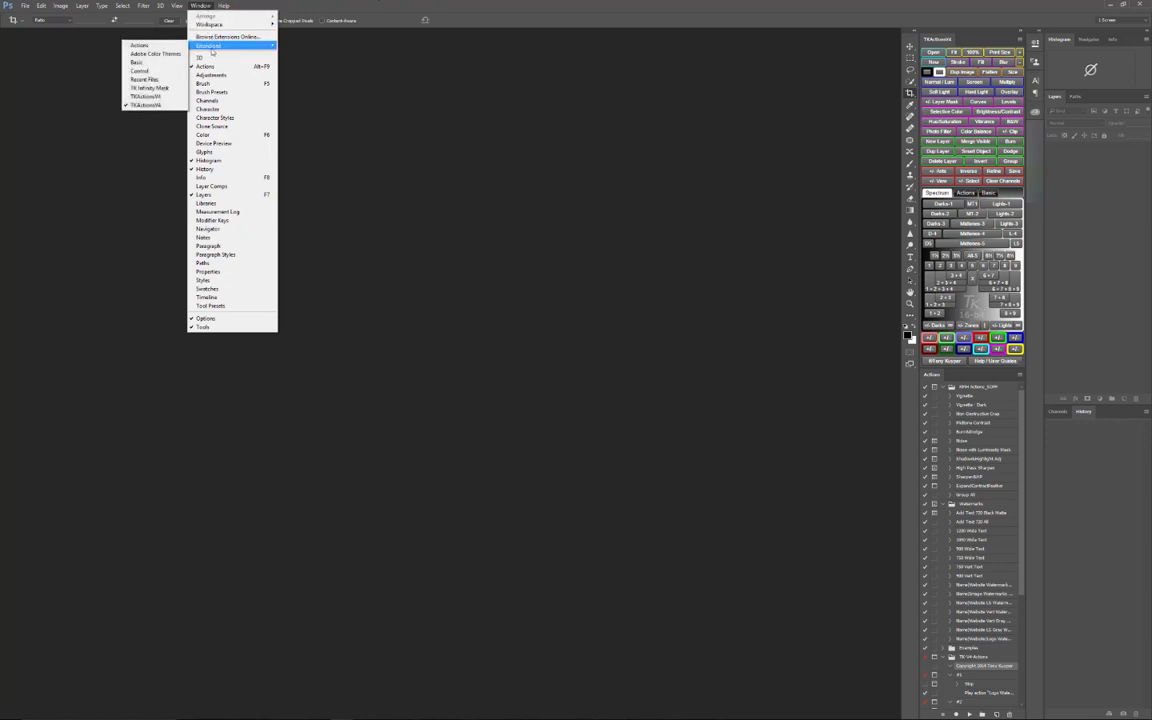
left_click(153, 89)
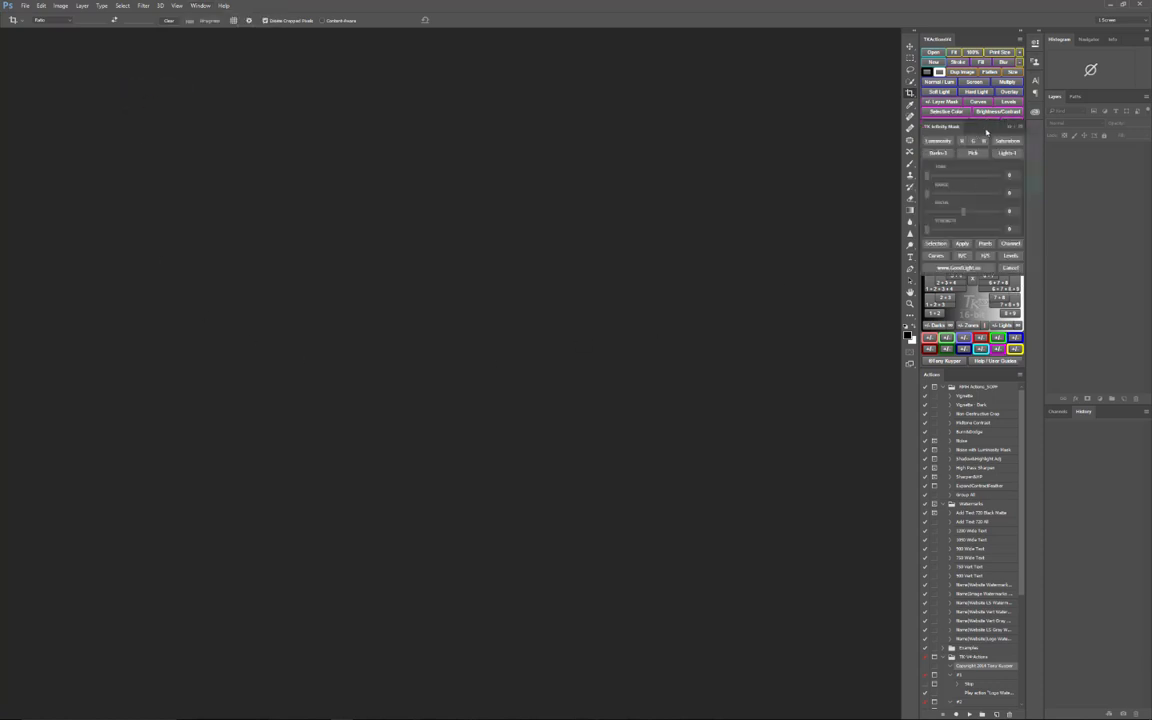
left_click_drag(986, 131, 987, 37)
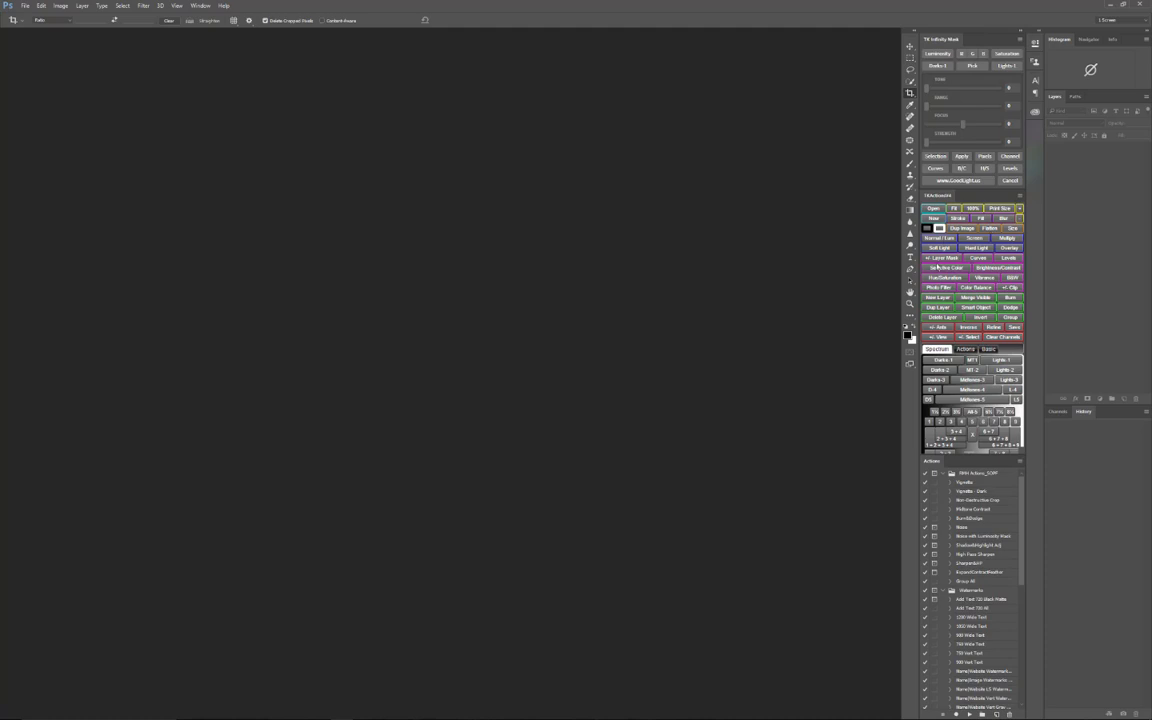